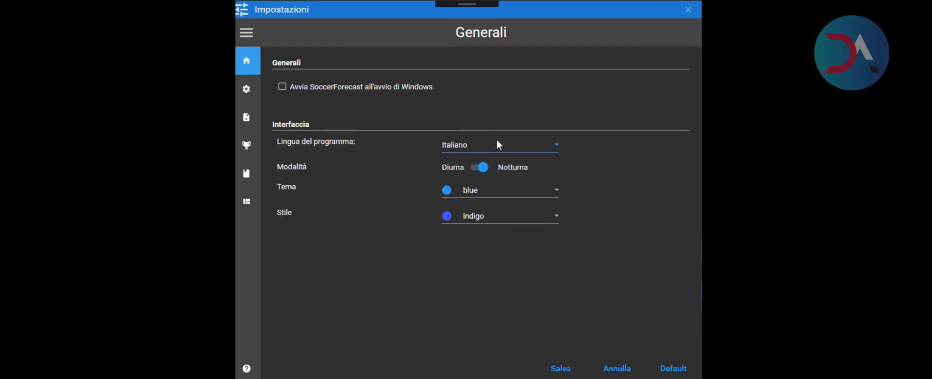
# Check the program language options and try the Diurna interface mode, returning to Notturna.
pyautogui.click(497, 140)
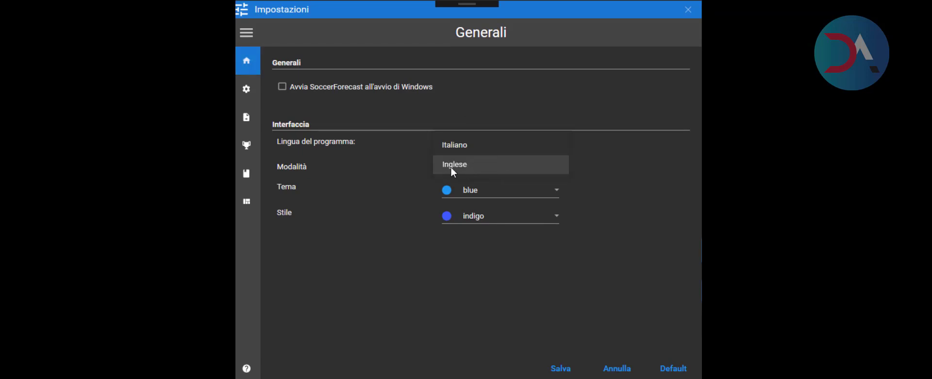
pyautogui.click(420, 168)
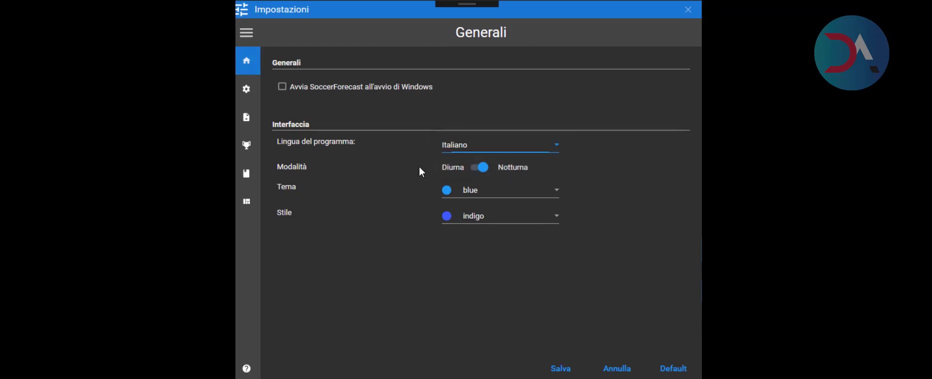
pyautogui.click(482, 168)
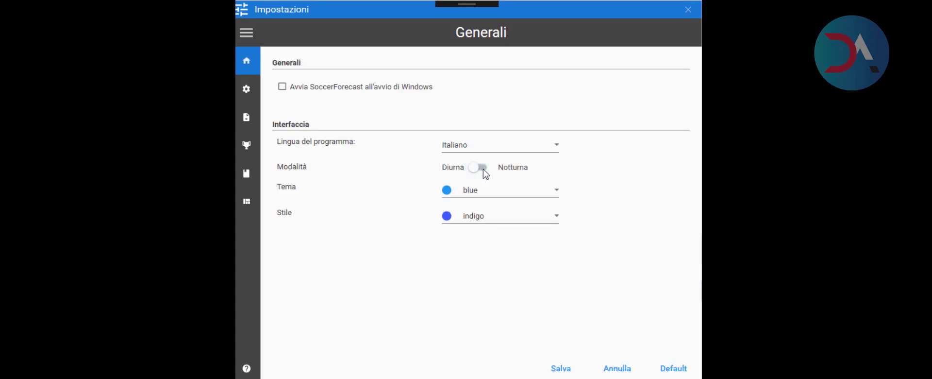
pyautogui.click(483, 168)
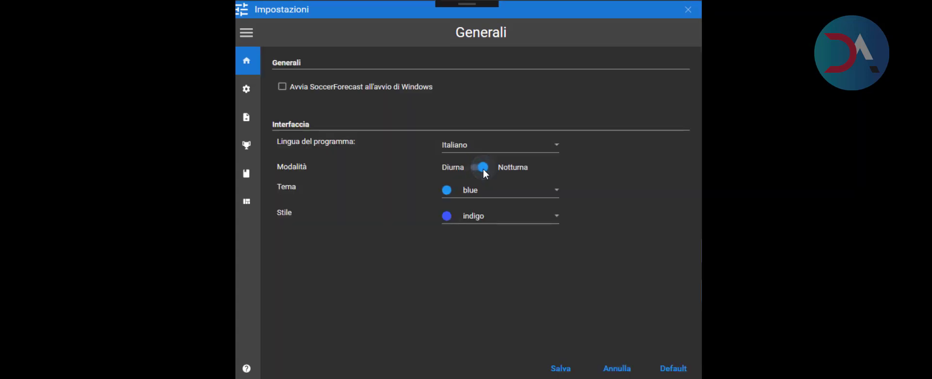
# Try the green, red and cyan interface themes, finishing on blue.
pyautogui.click(495, 192)
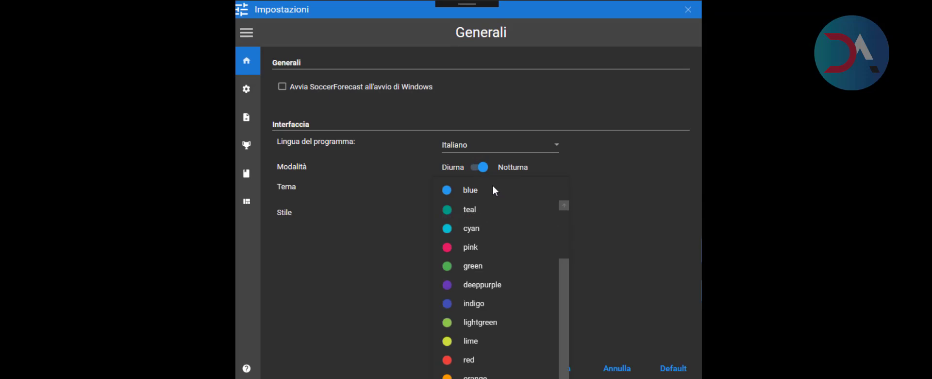
pyautogui.click(476, 265)
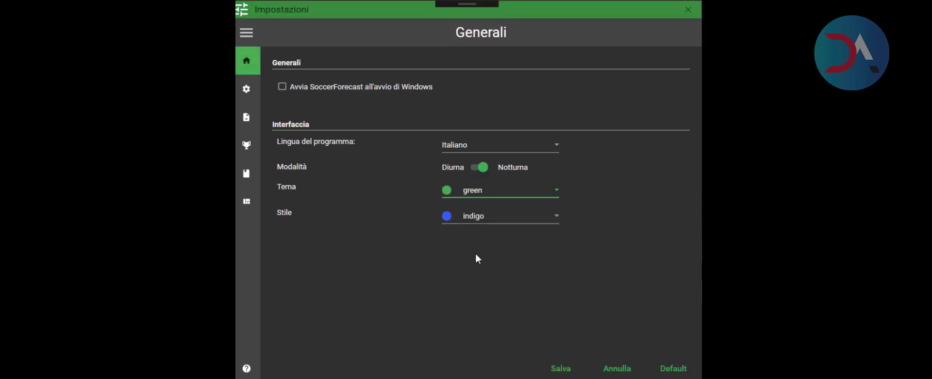
pyautogui.click(489, 193)
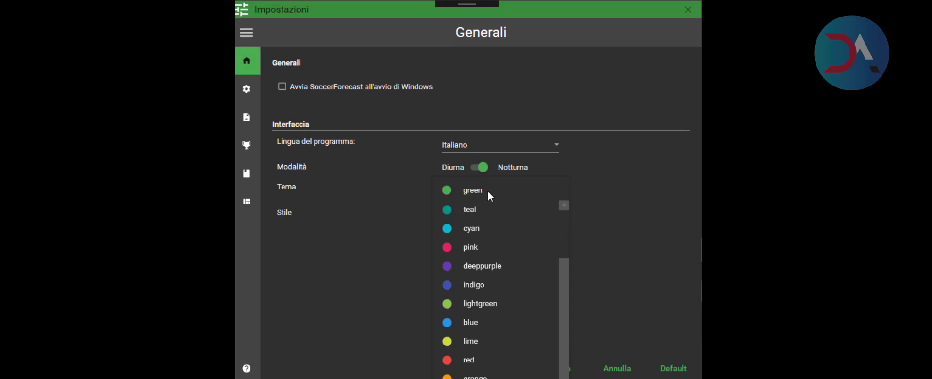
pyautogui.click(486, 357)
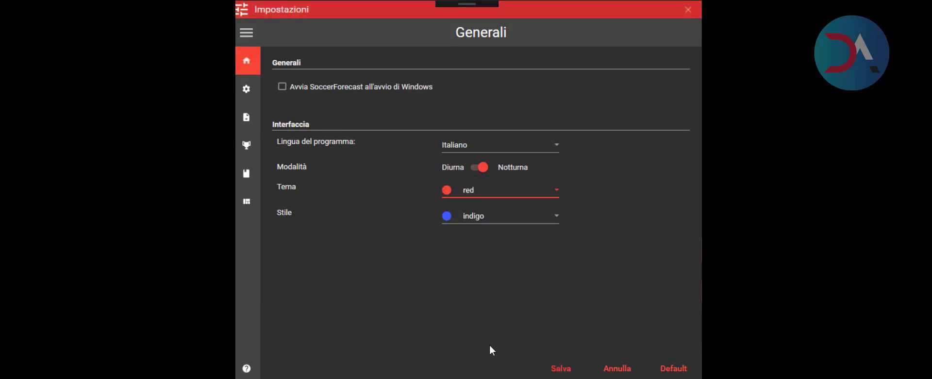
pyautogui.click(493, 190)
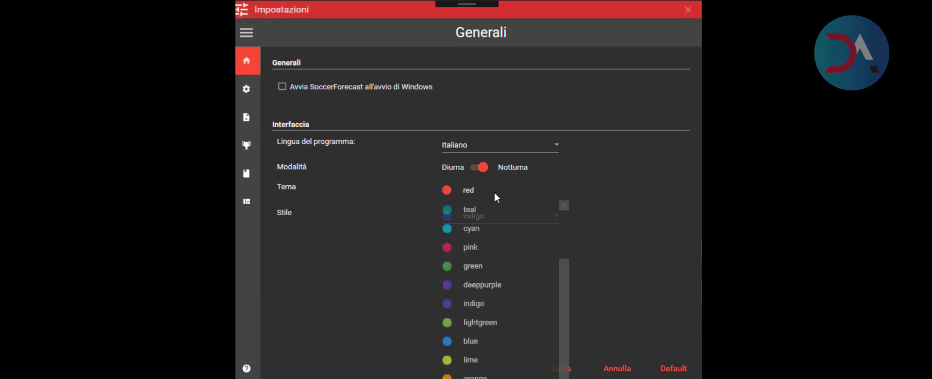
pyautogui.click(487, 227)
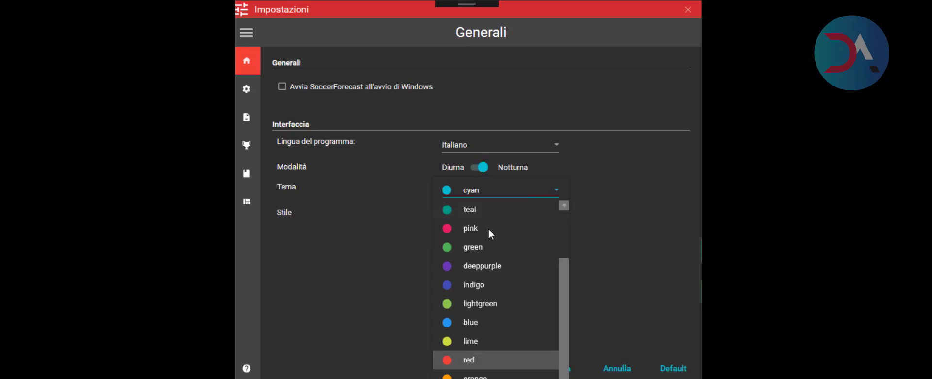
pyautogui.click(491, 192)
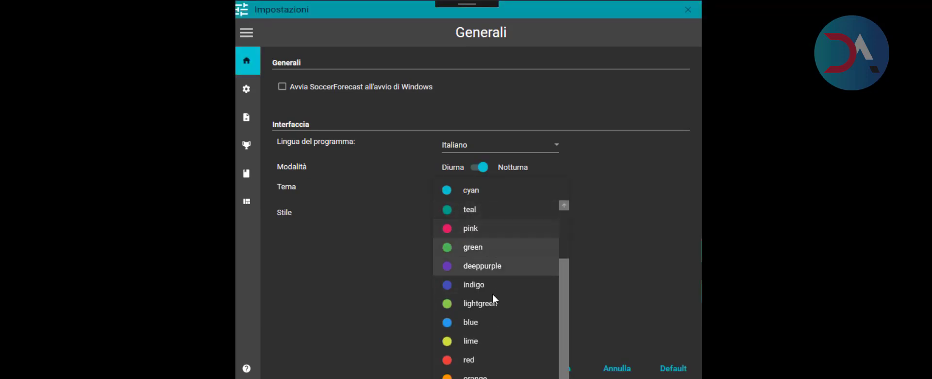
pyautogui.click(491, 319)
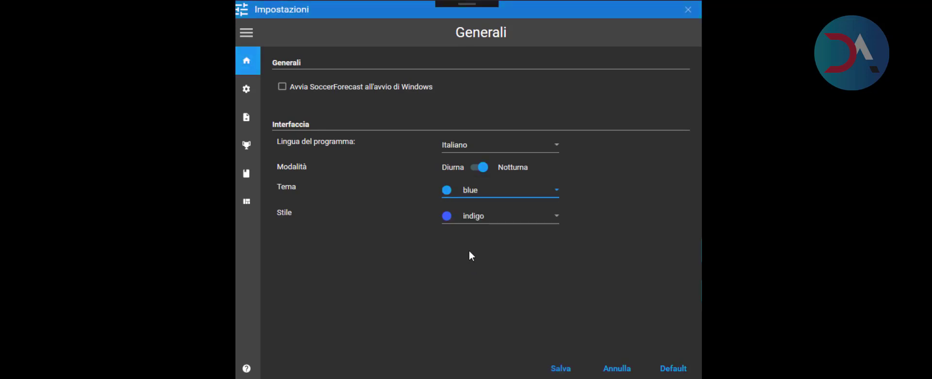
# Try pink as the interface style, finishing on lime.
pyautogui.click(478, 217)
pyautogui.click(476, 274)
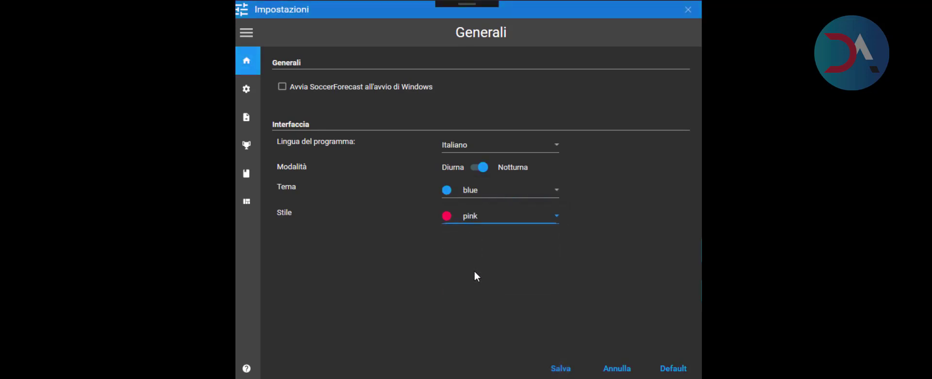
pyautogui.click(487, 210)
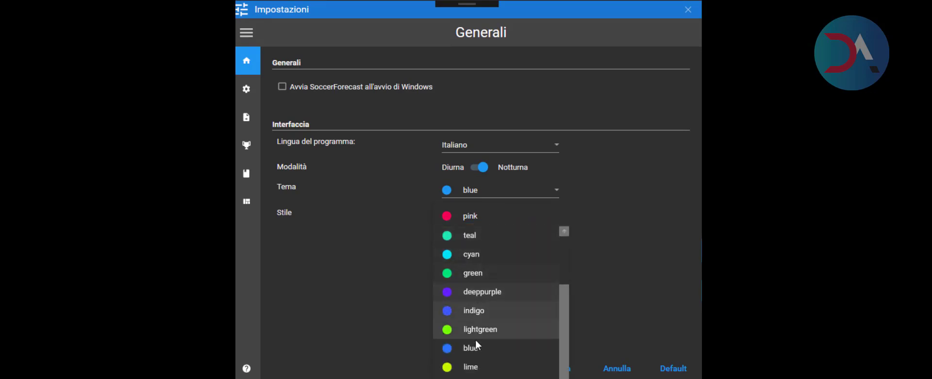
pyautogui.click(485, 367)
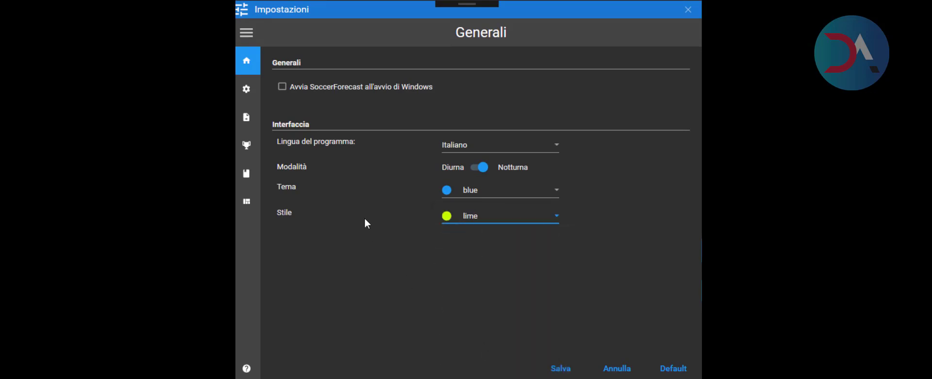
# Look through the Avanzate settings and proceed to the Elaborazione settings.
pyautogui.click(252, 93)
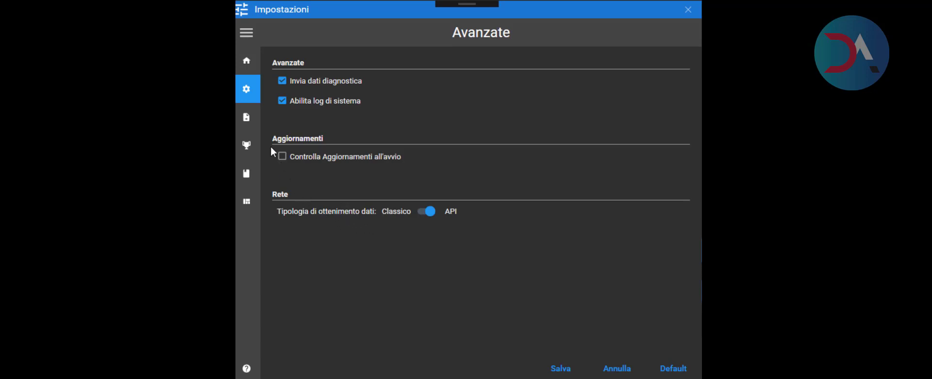
pyautogui.click(251, 120)
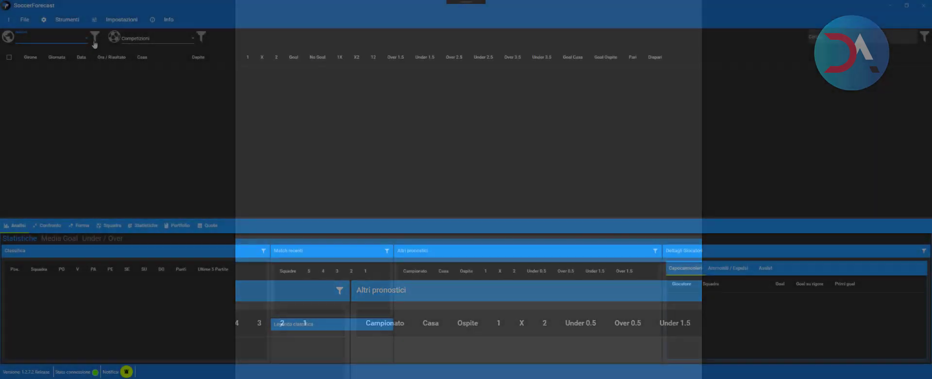
# Set the loading type of the nations filter to Data and apply it.
pyautogui.click(95, 37)
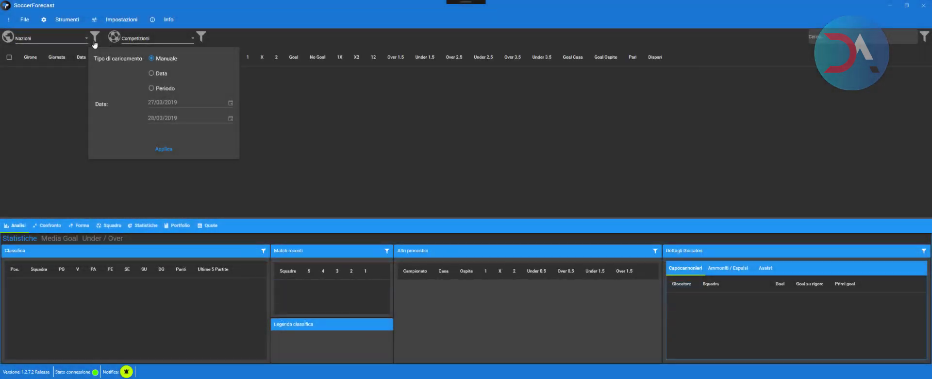
pyautogui.click(95, 37)
pyautogui.click(95, 37)
pyautogui.click(151, 73)
pyautogui.click(164, 149)
# Load the matches of Argentina's Primera C competition.
pyautogui.click(55, 38)
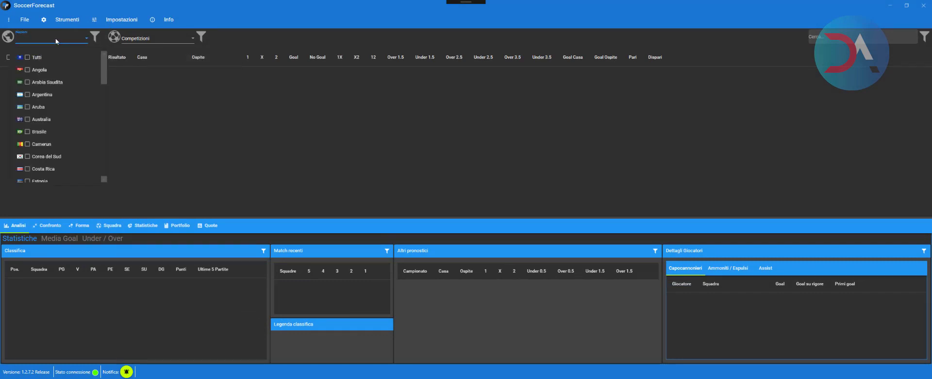
pyautogui.click(32, 94)
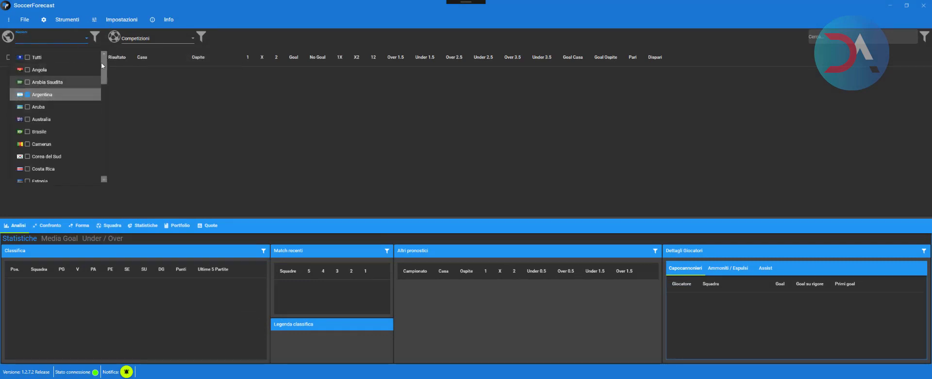
pyautogui.click(136, 41)
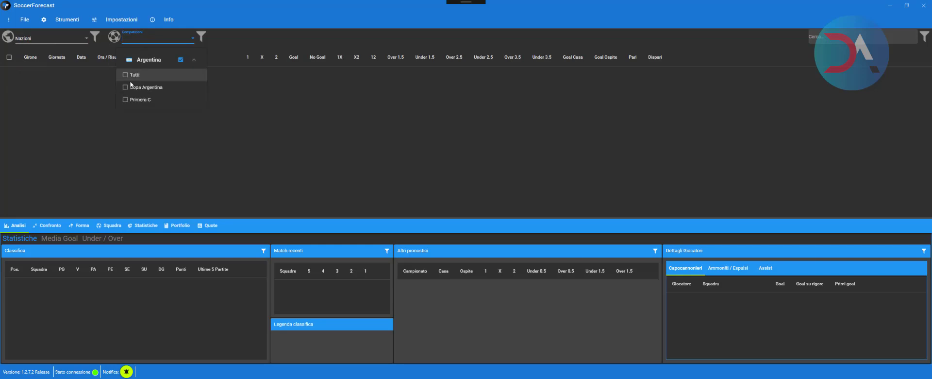
pyautogui.click(127, 100)
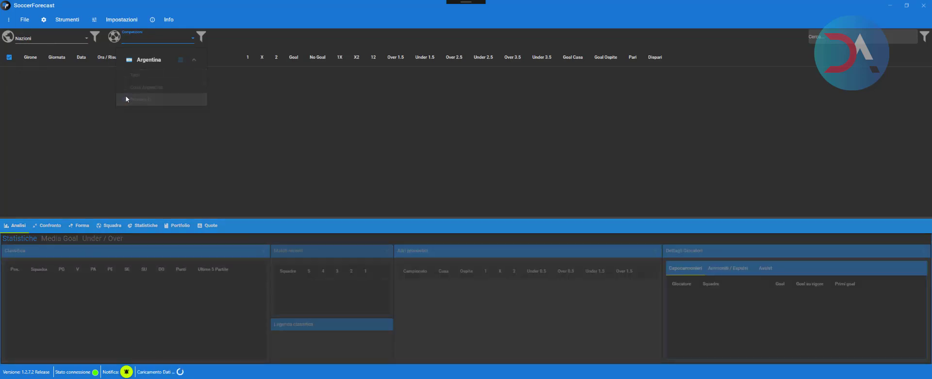
pyautogui.click(118, 124)
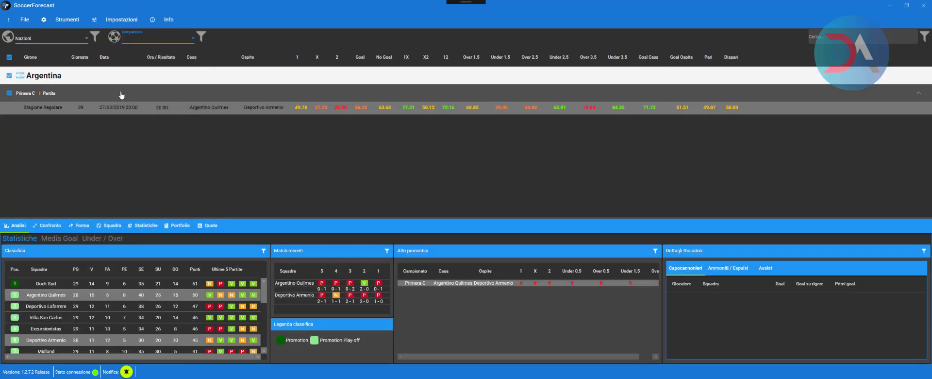
# Turn off the display of predictions with decimals in the Elaborazione settings and save.
pyautogui.click(122, 20)
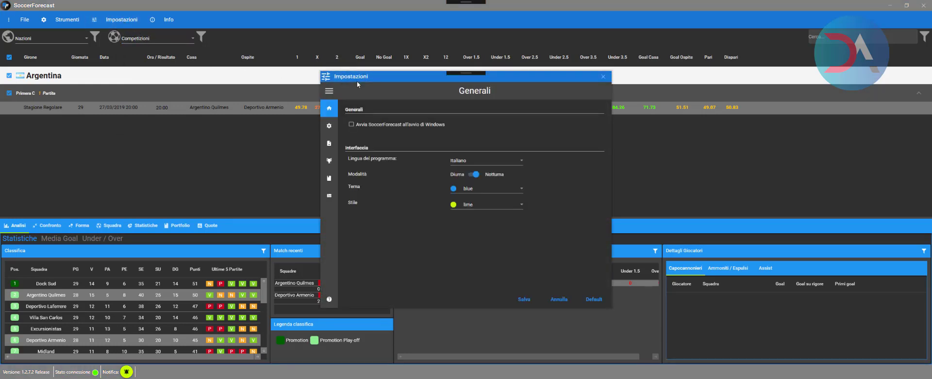
pyautogui.moveTo(357, 81); pyautogui.dragTo(172, 129)
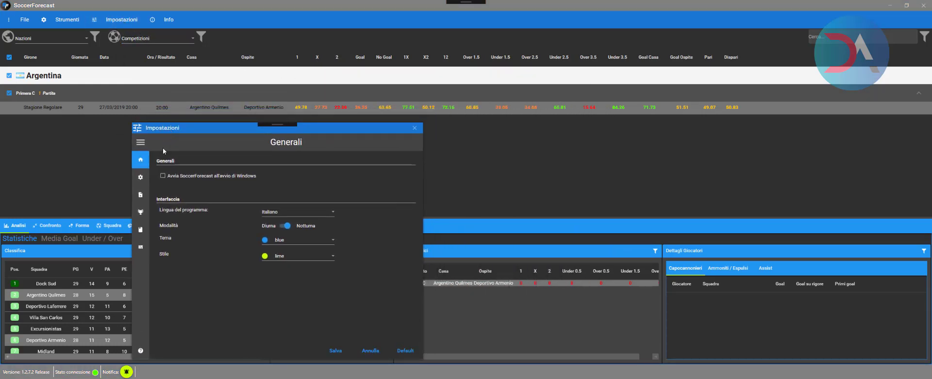
pyautogui.click(143, 200)
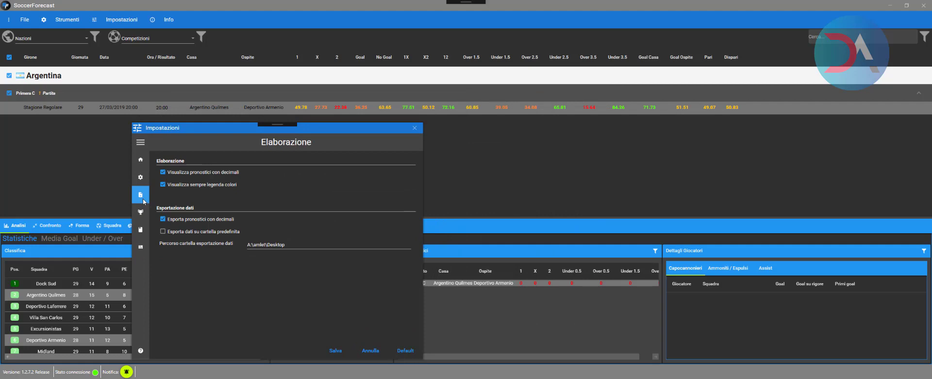
pyautogui.click(164, 172)
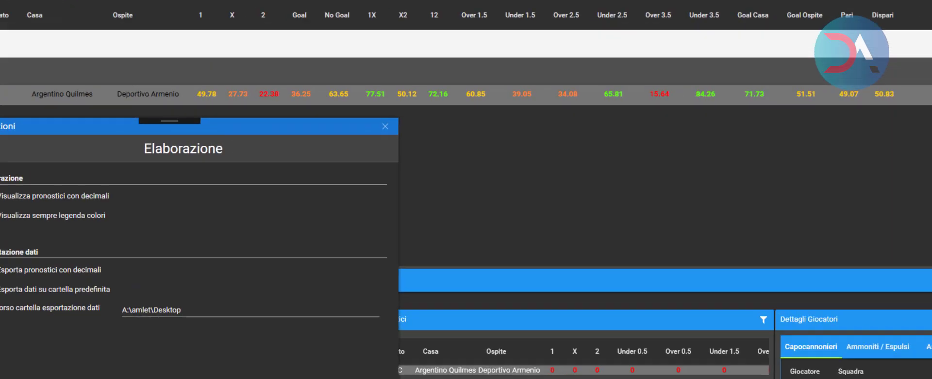
pyautogui.click(336, 350)
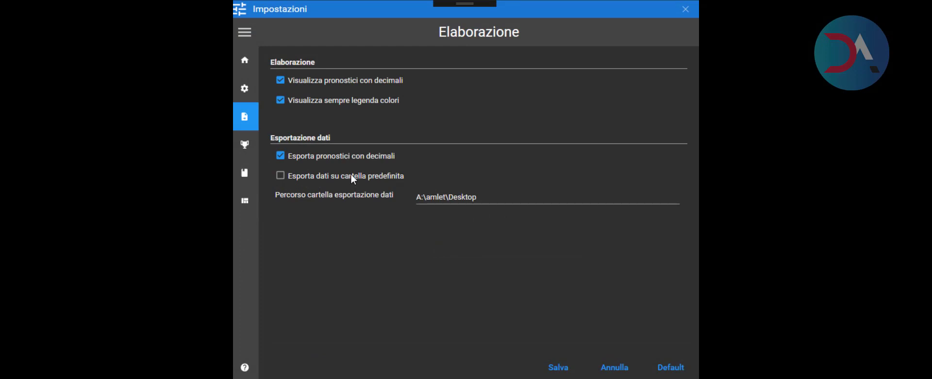
# Enable data export to the default folder and confirm the Desktop folder as the export location.
pyautogui.click(350, 173)
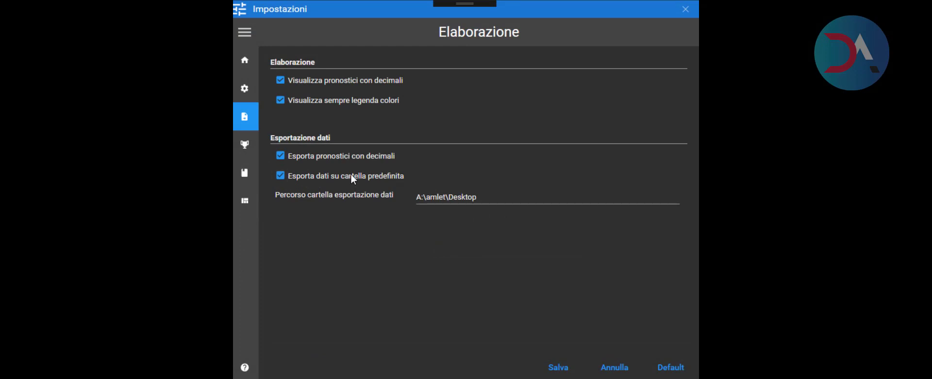
pyautogui.click(437, 200)
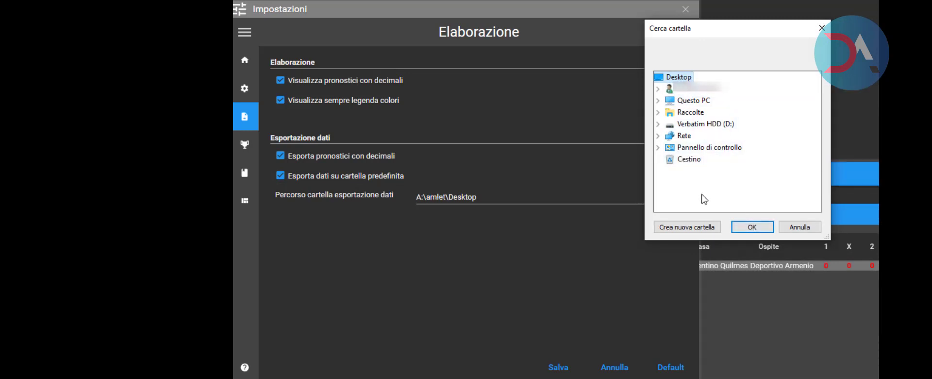
pyautogui.click(752, 227)
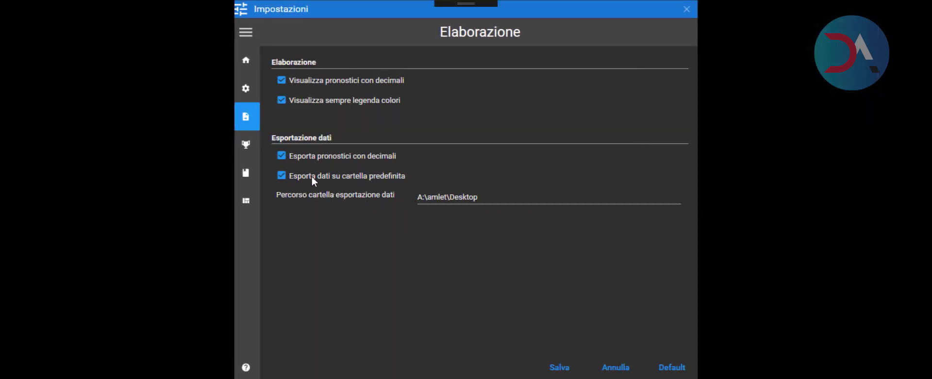
# Enable loading today's competitions at startup in the Competizioni settings.
pyautogui.click(244, 149)
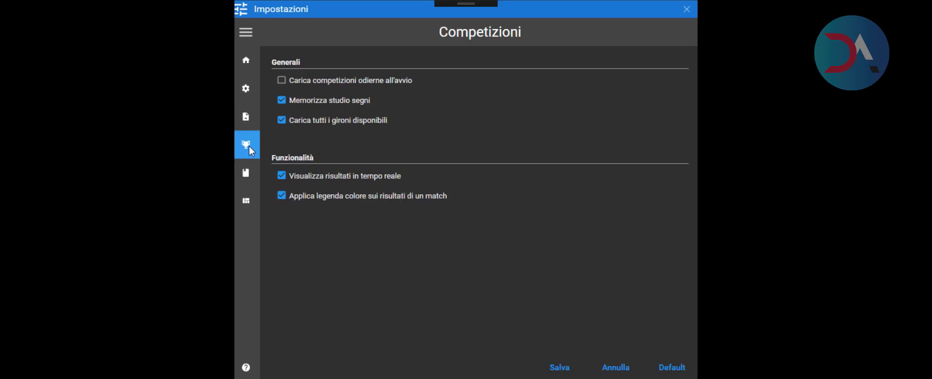
pyautogui.click(281, 80)
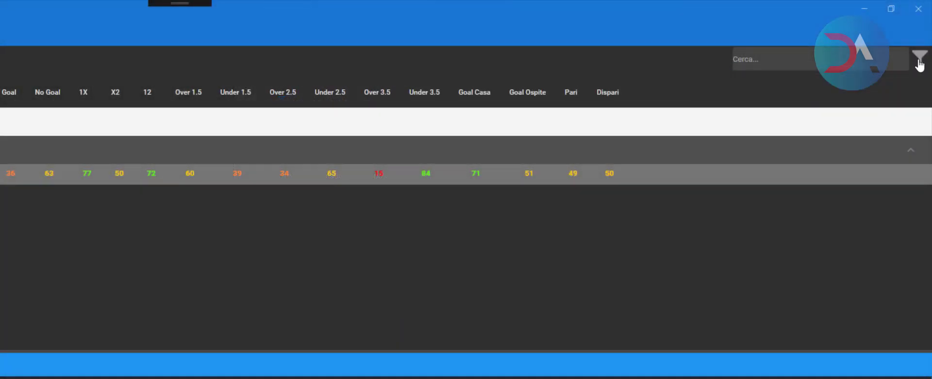
# Examine the match grid's filter options, including the Principali group of signs under Visualizza segno, and close the filter without applying it.
pyautogui.click(910, 67)
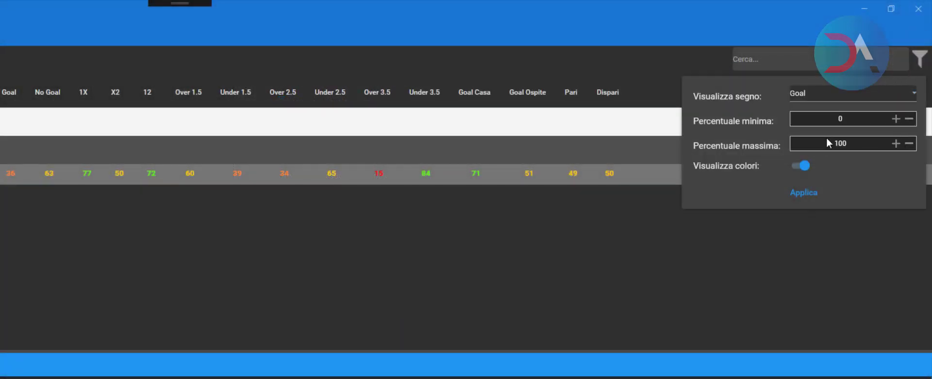
pyautogui.click(833, 96)
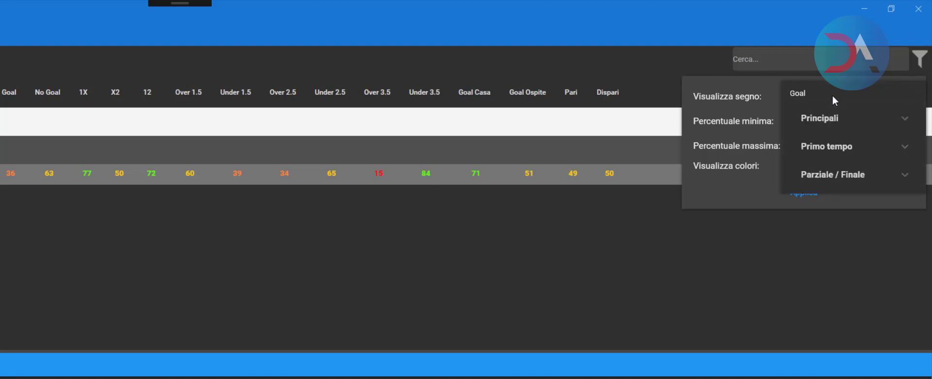
pyautogui.click(831, 119)
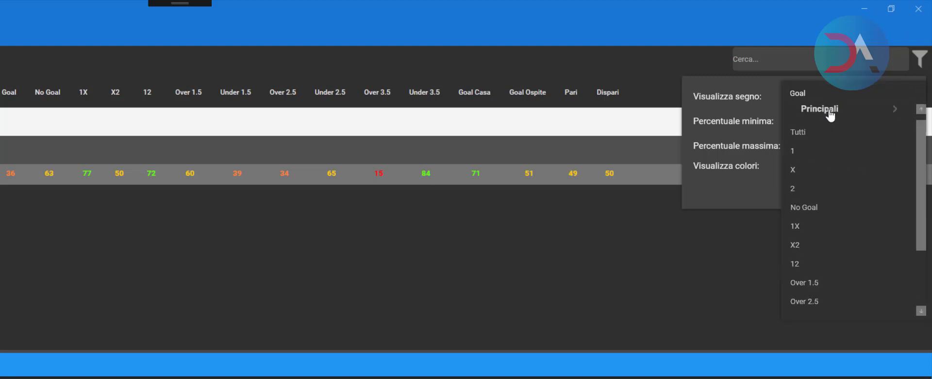
pyautogui.click(831, 113)
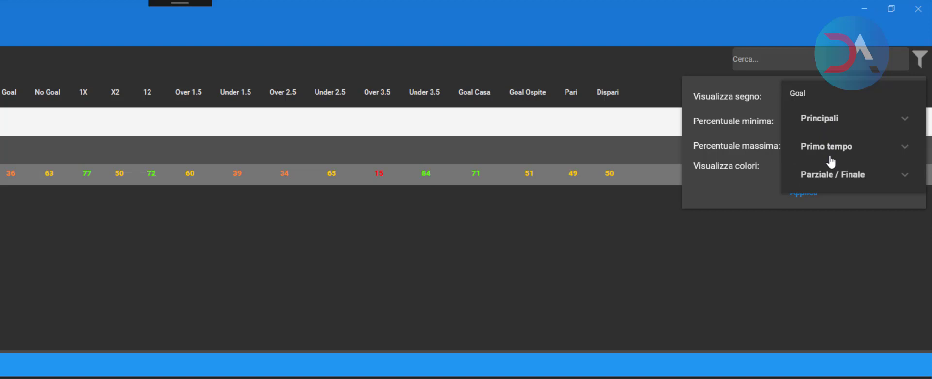
pyautogui.click(746, 174)
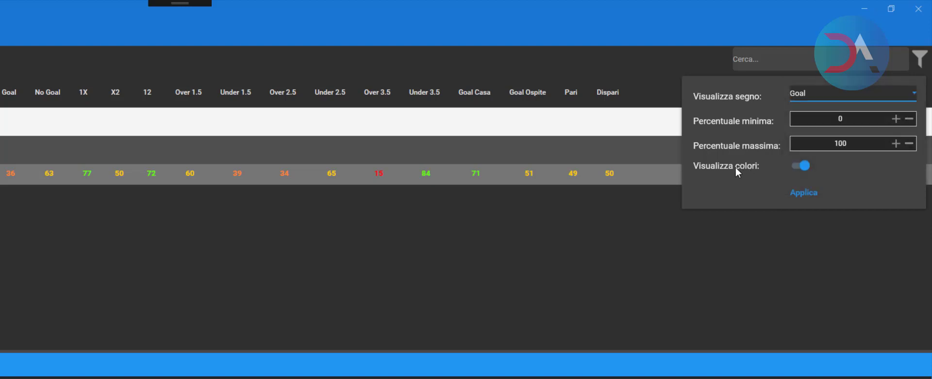
pyautogui.click(610, 225)
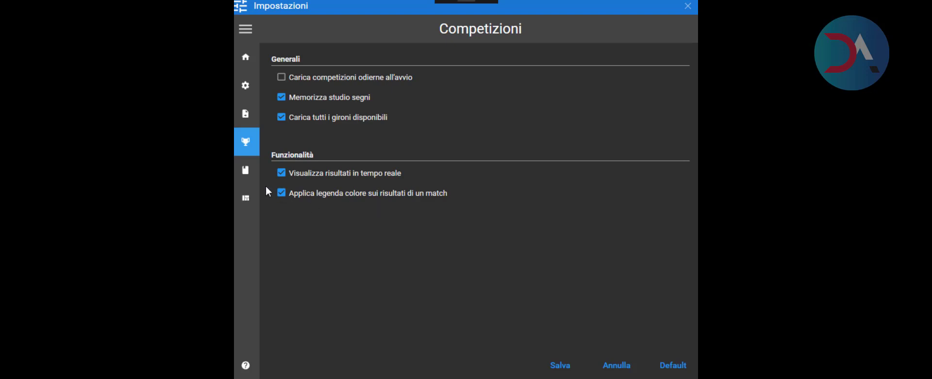
# Show the Portfolio settings and view the form for adding a bookmaker, closing it without saving.
pyautogui.click(250, 176)
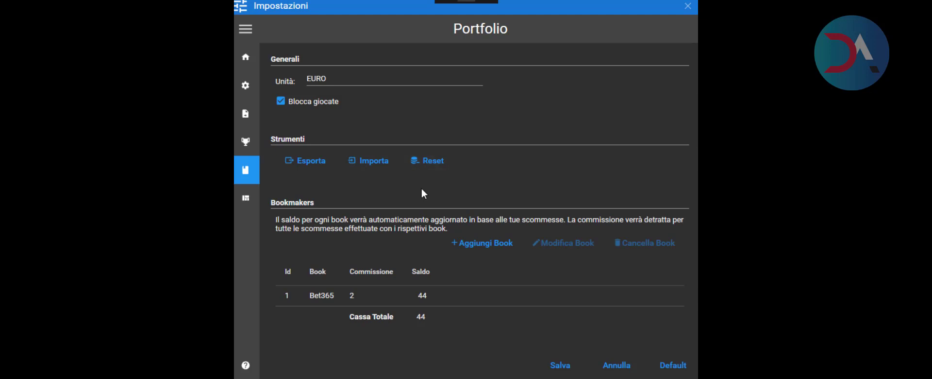
pyautogui.click(481, 248)
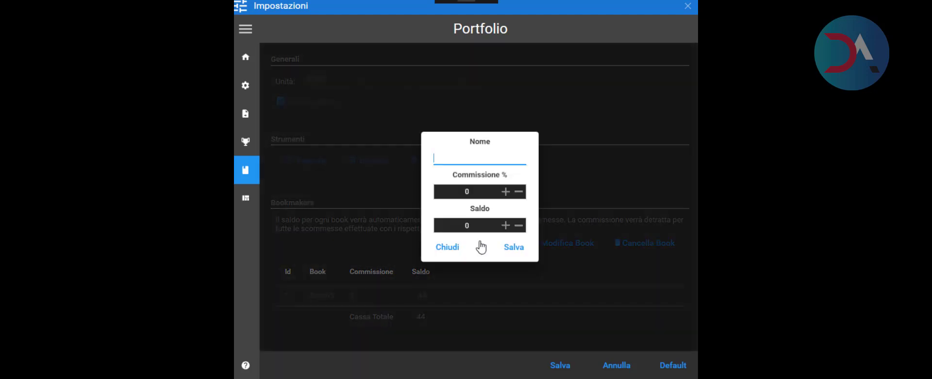
pyautogui.click(458, 250)
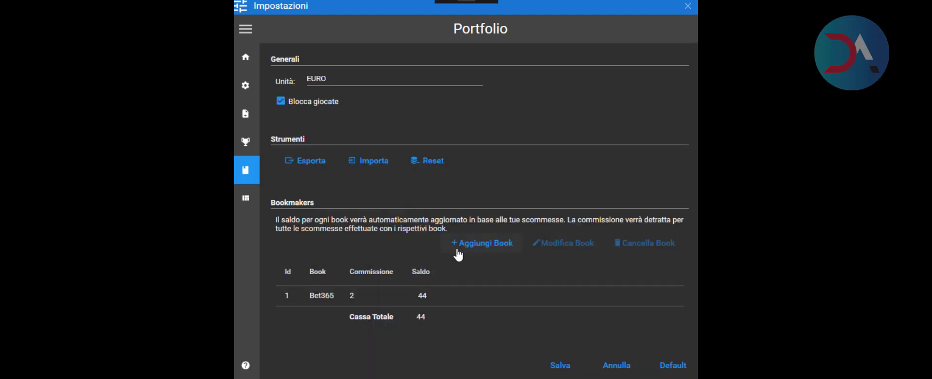
# Inspect the edit form and the removal confirmation for the Bet365 bookmaker, dismissing both without changes.
pyautogui.click(346, 295)
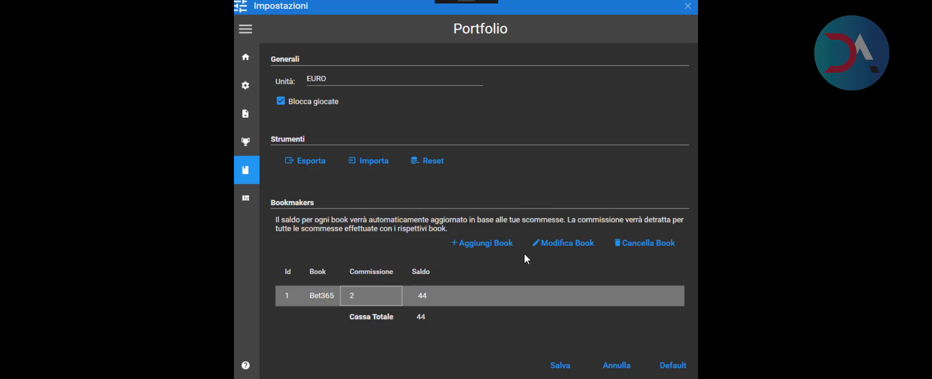
pyautogui.click(562, 248)
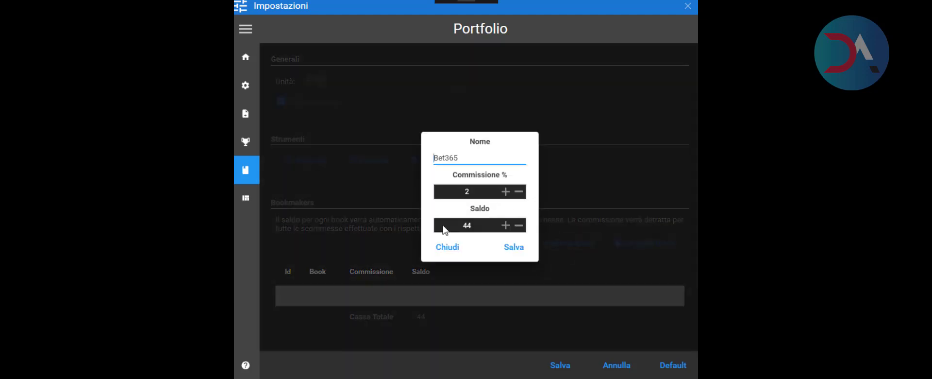
pyautogui.click(441, 248)
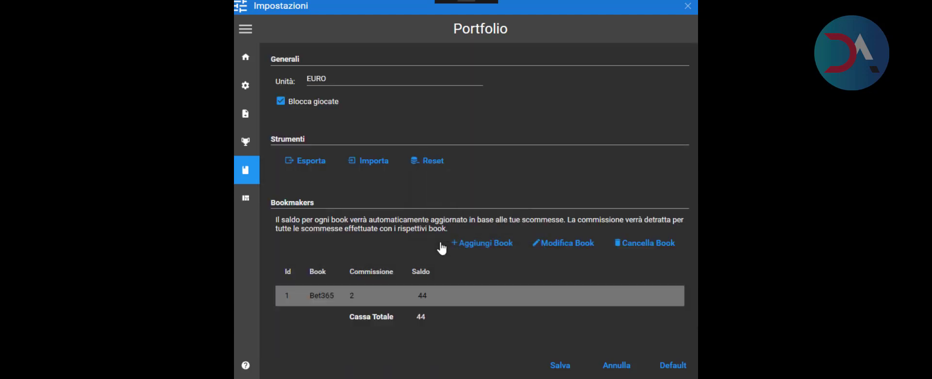
pyautogui.click(624, 243)
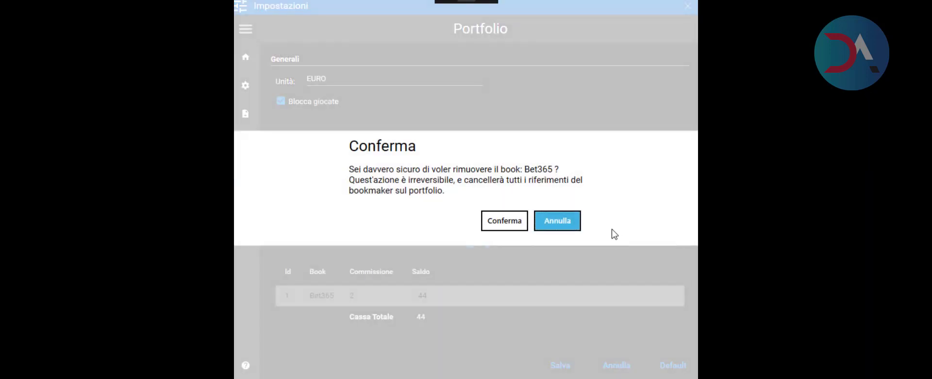
pyautogui.click(567, 222)
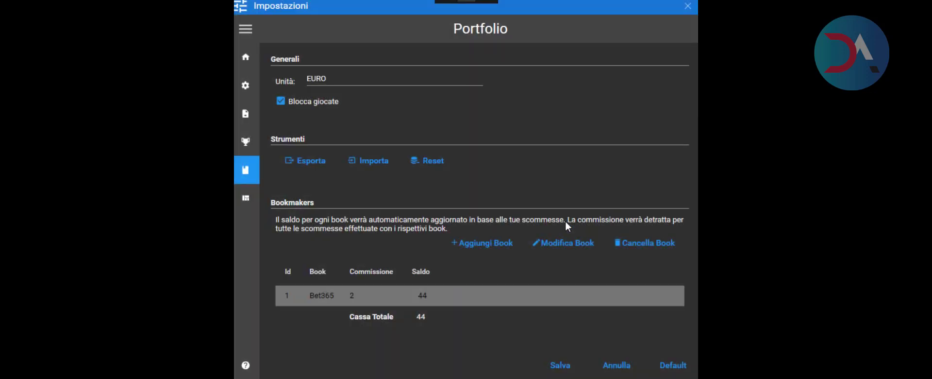
# Review the Funzionalità settings and the Info page with the application description and contacts.
pyautogui.click(244, 194)
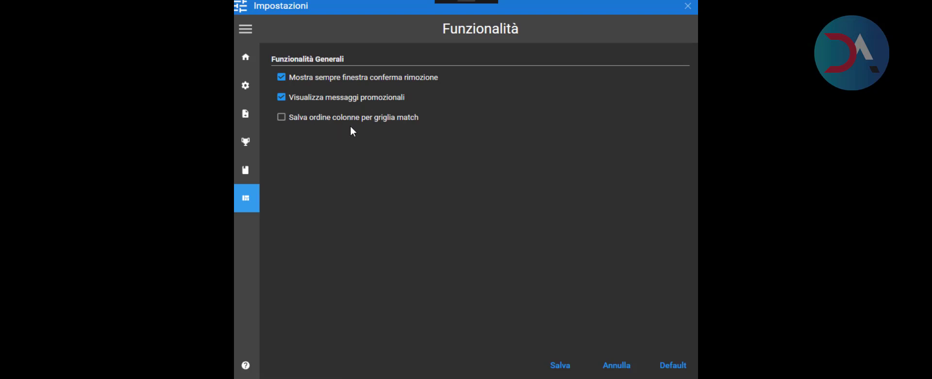
pyautogui.click(257, 359)
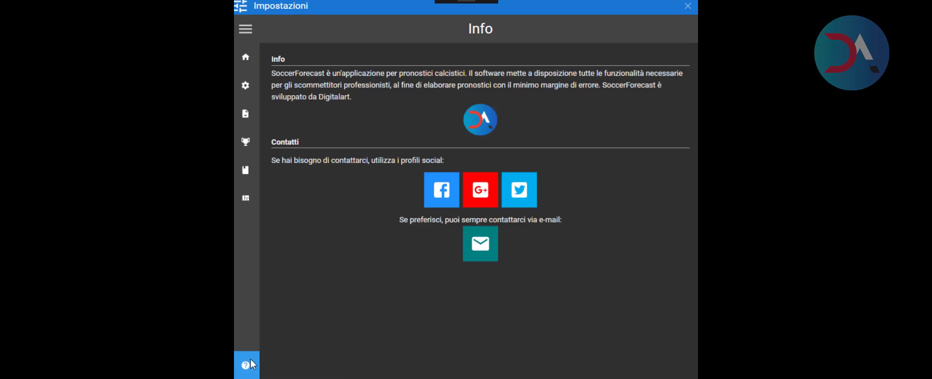